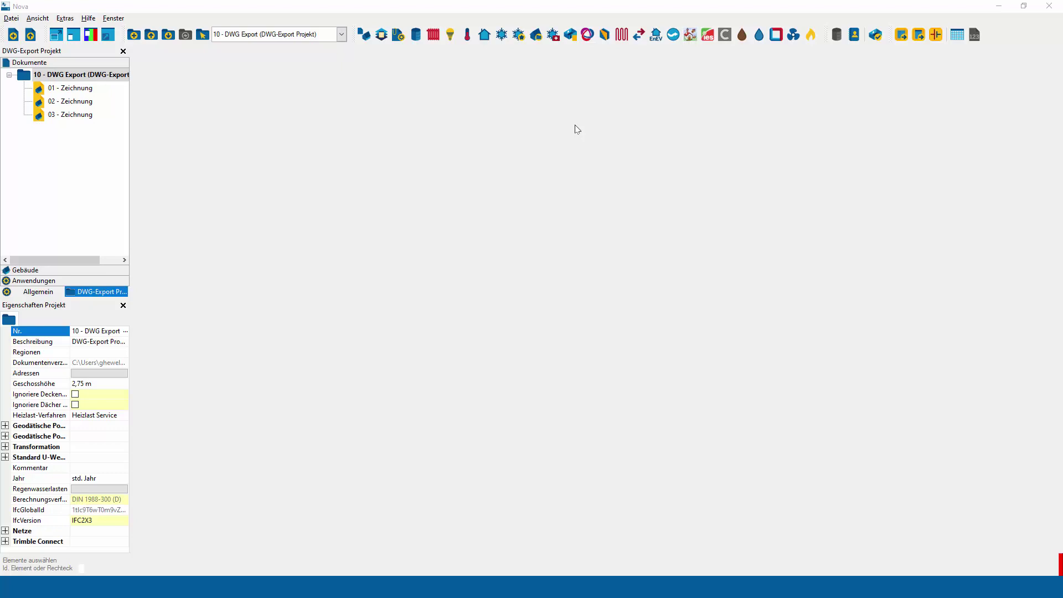
Open drawing 01 - Zeichnung from the Dokumente tree.
left_click(80, 92)
double_click(81, 92)
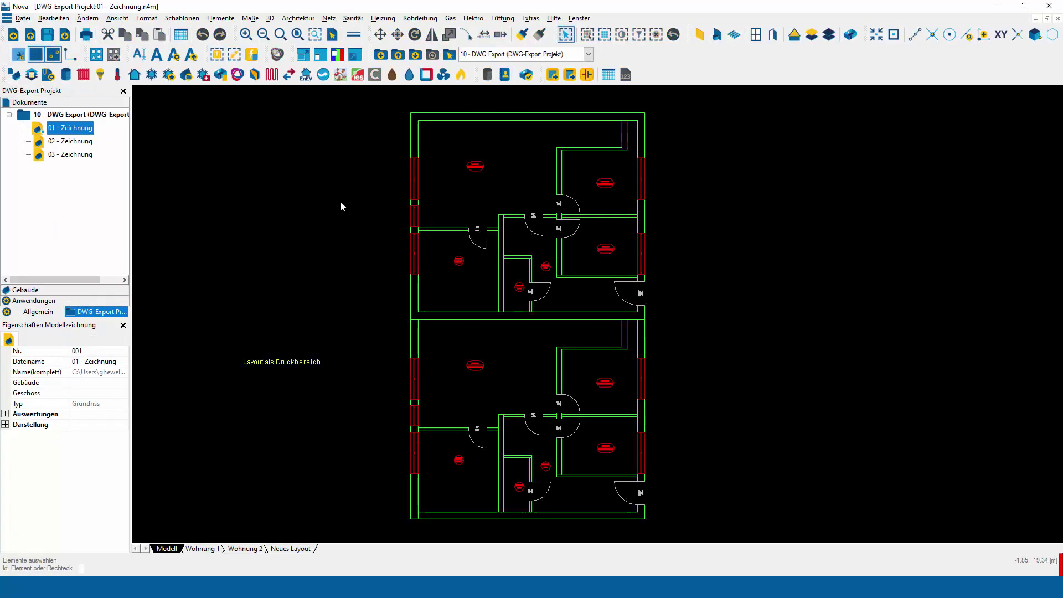
Choose Datei > Export > 'Zeichnung aus Projekt exportieren …' for 01 - Zeichnung.
left_click(27, 18)
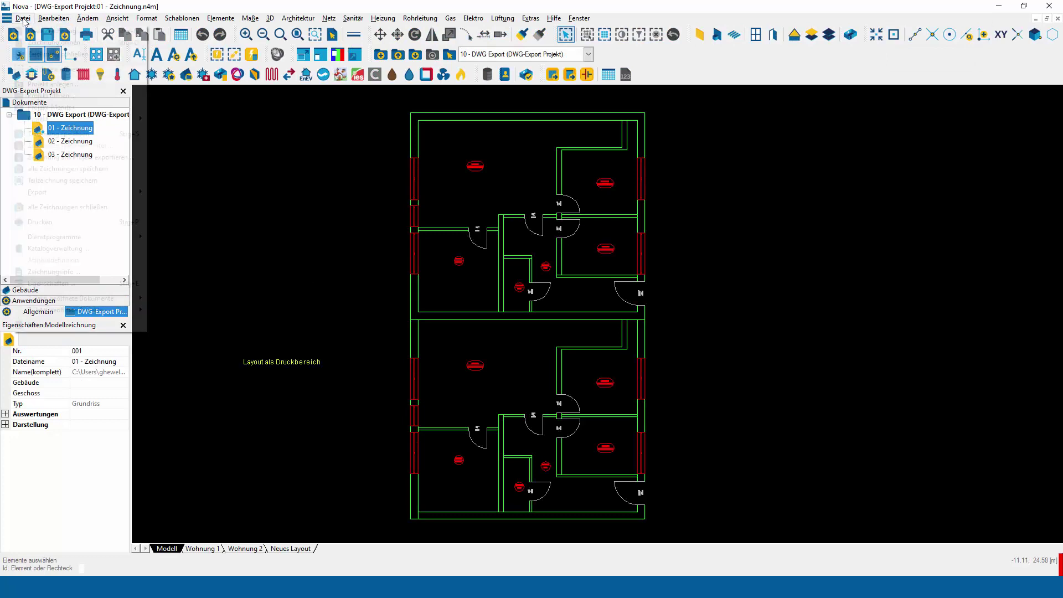
left_click(67, 192)
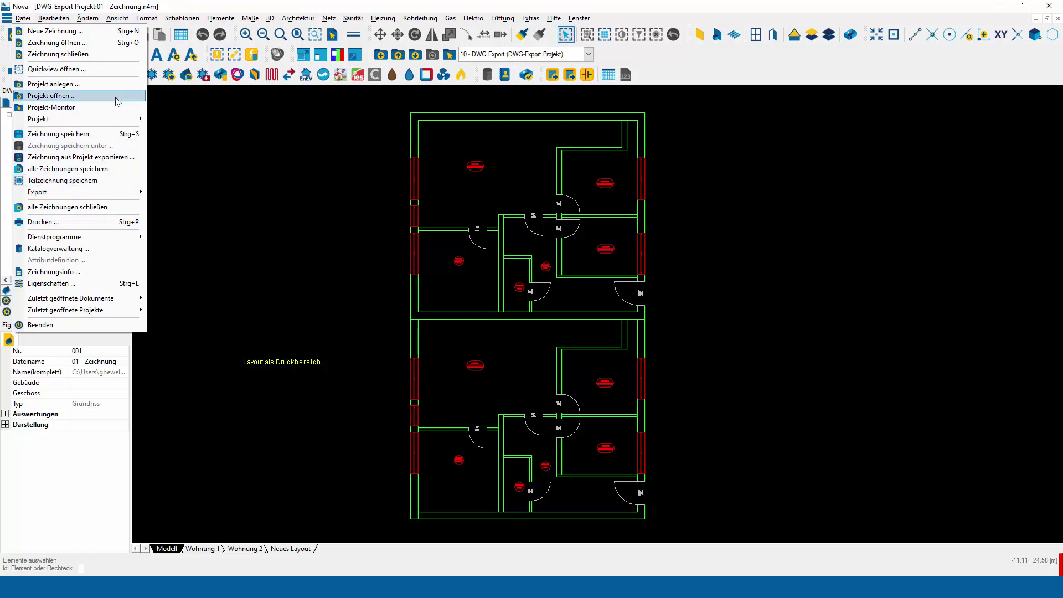
left_click(72, 157)
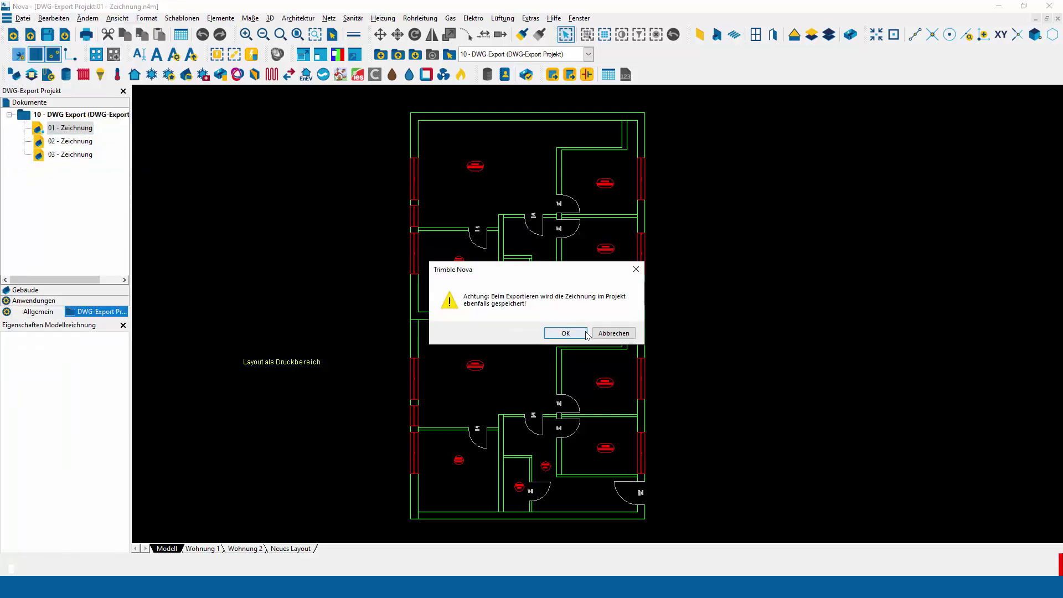
Accept the save warning, review the DWG/DXF file types, then cancel the export.
left_click(576, 333)
left_click(535, 493)
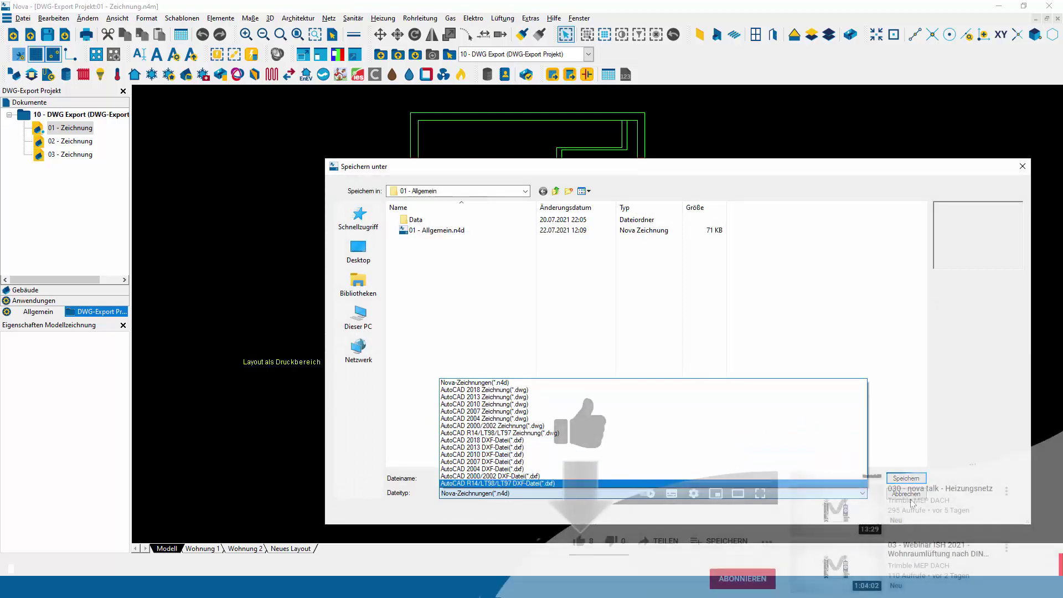
key("Escape")
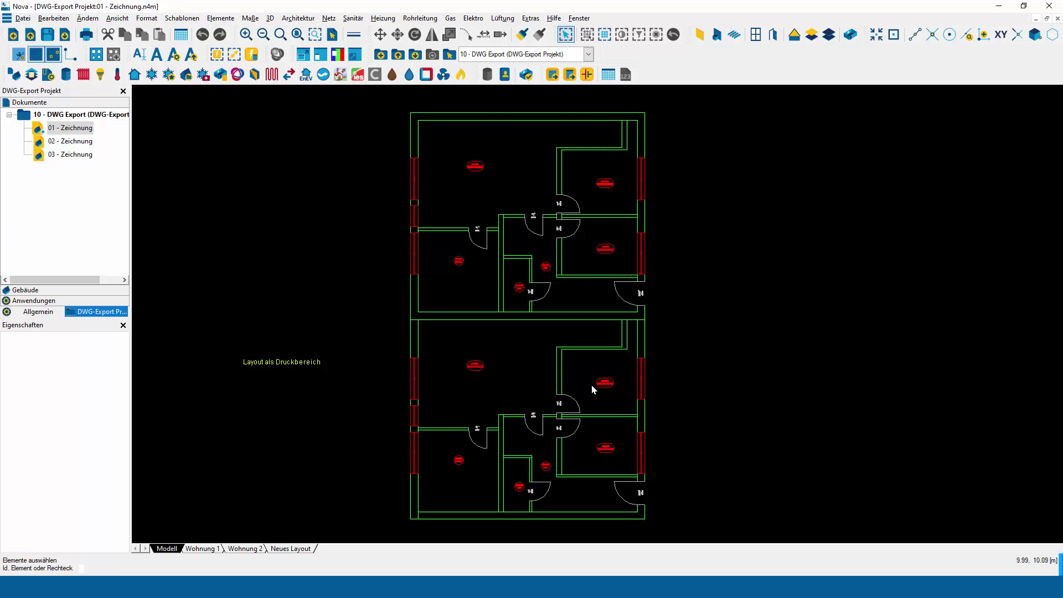
Open the Dwg-Export-Manager from the 10 - DWG Export project's context menu.
left_click(99, 116)
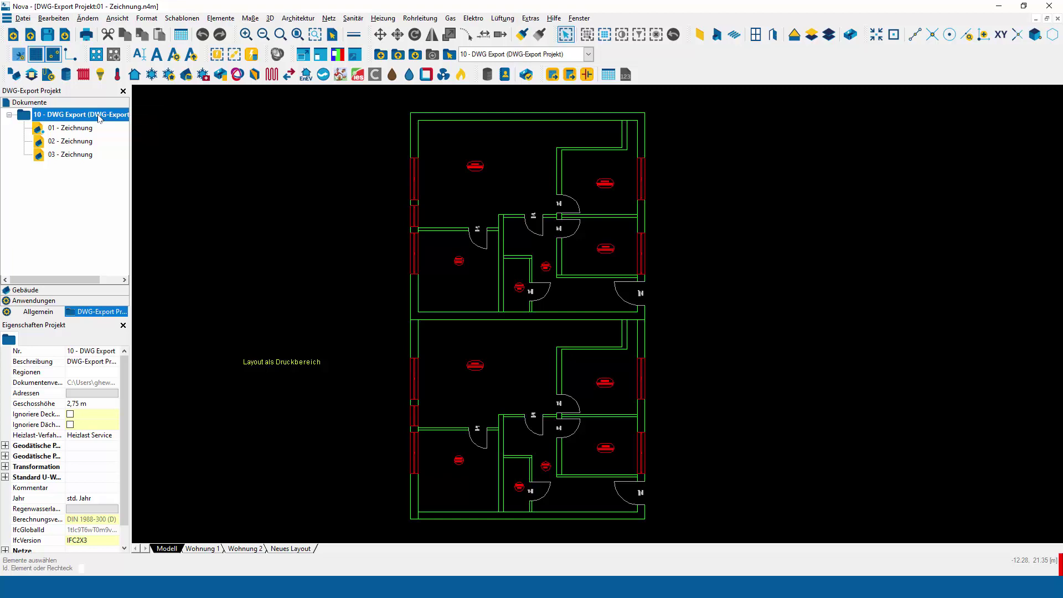
right_click(98, 117)
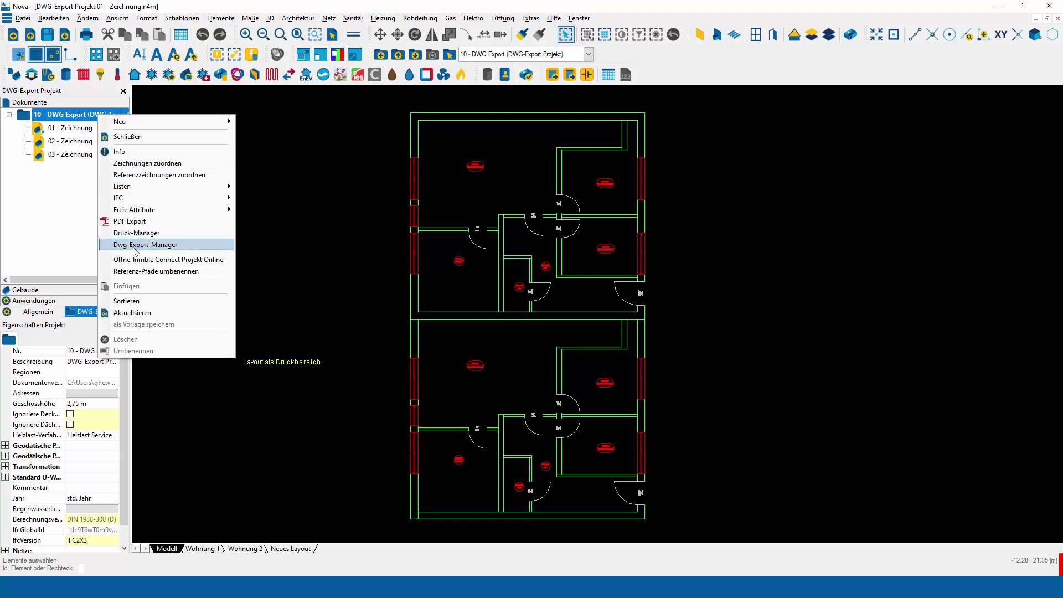
left_click(152, 247)
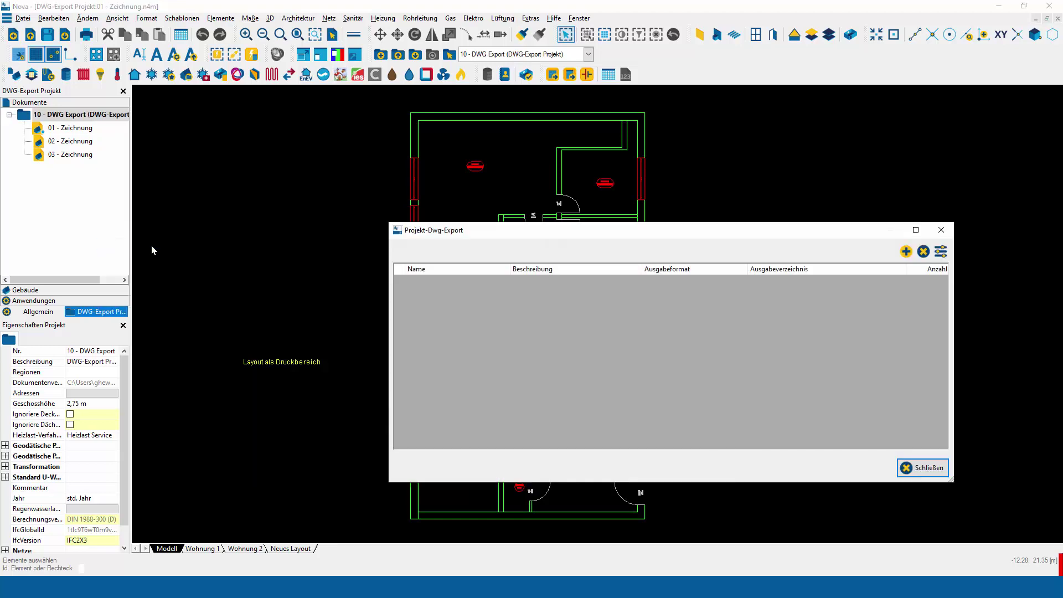
Add export job Export1 with output format AutoCAD 2013 Zeichnung.
left_click_drag(615, 233, 492, 221)
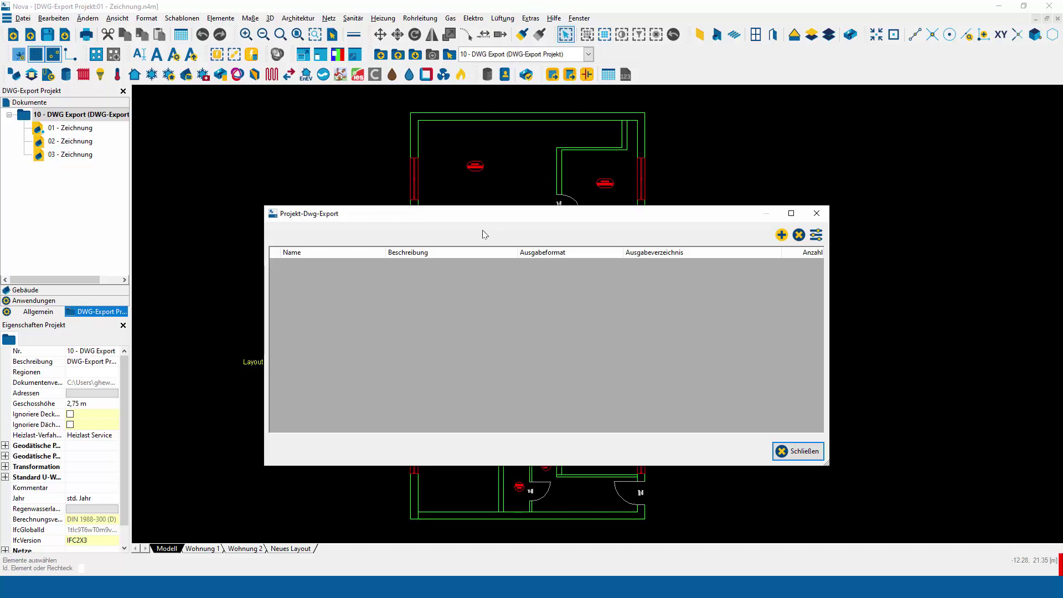
left_click(782, 235)
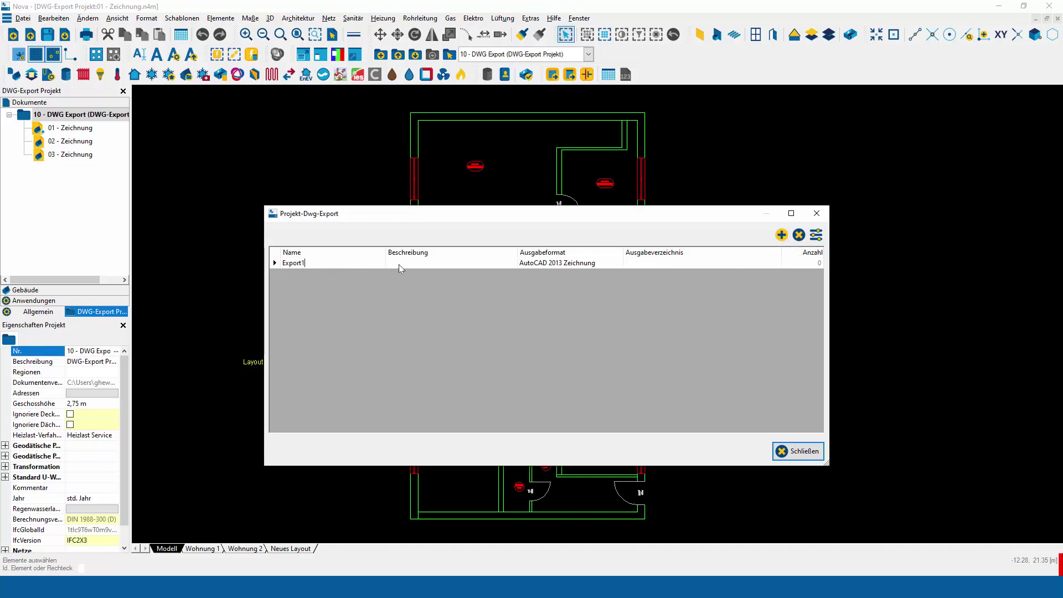
left_click(594, 263)
left_click(626, 264)
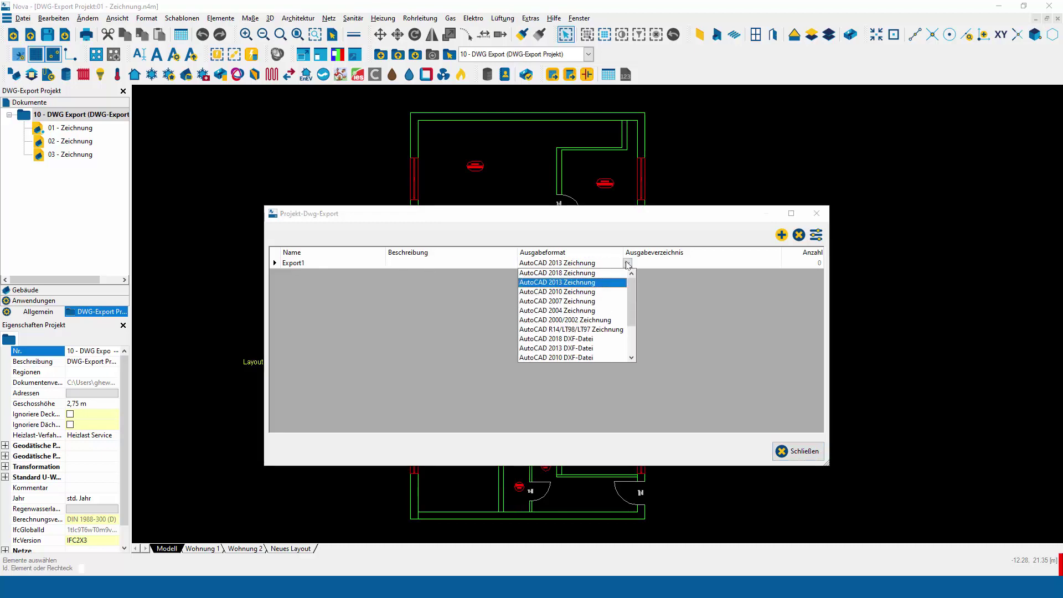
mouse_move(633, 286)
left_mouse_down()
mouse_move(630, 324)
mouse_move(632, 280)
left_mouse_up()
left_click(538, 267)
left_click(710, 261)
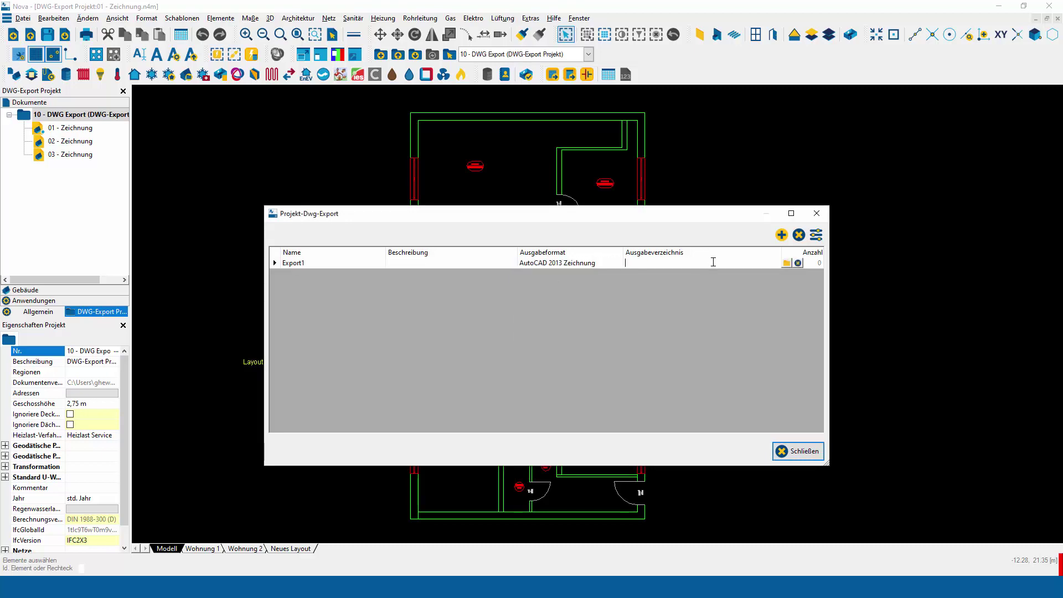
Set Export1's output directory to the 10 - DWG Export folder and select the Export1 row.
left_click(787, 264)
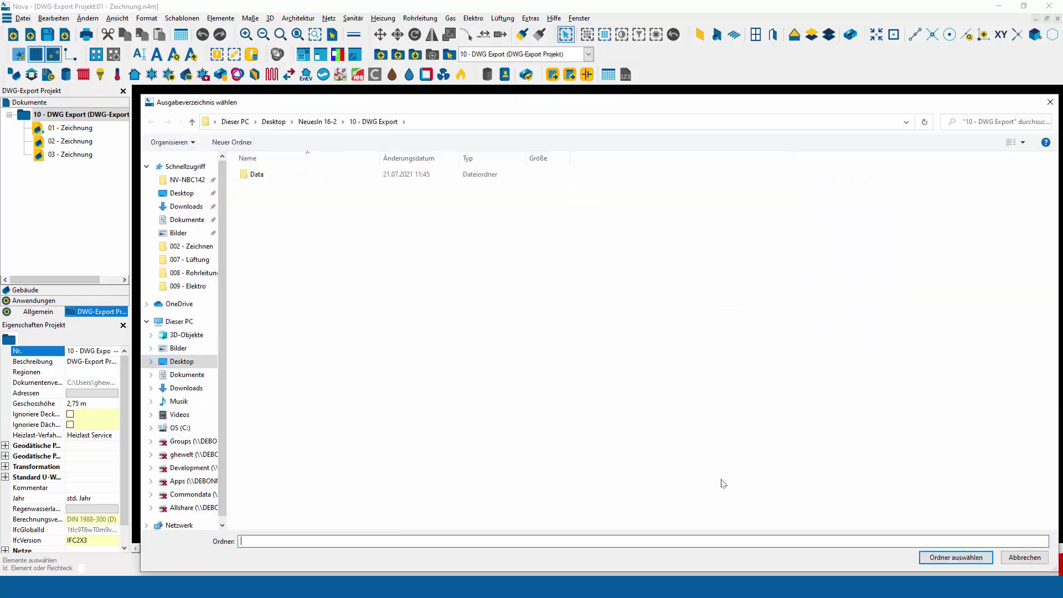
left_click(949, 556)
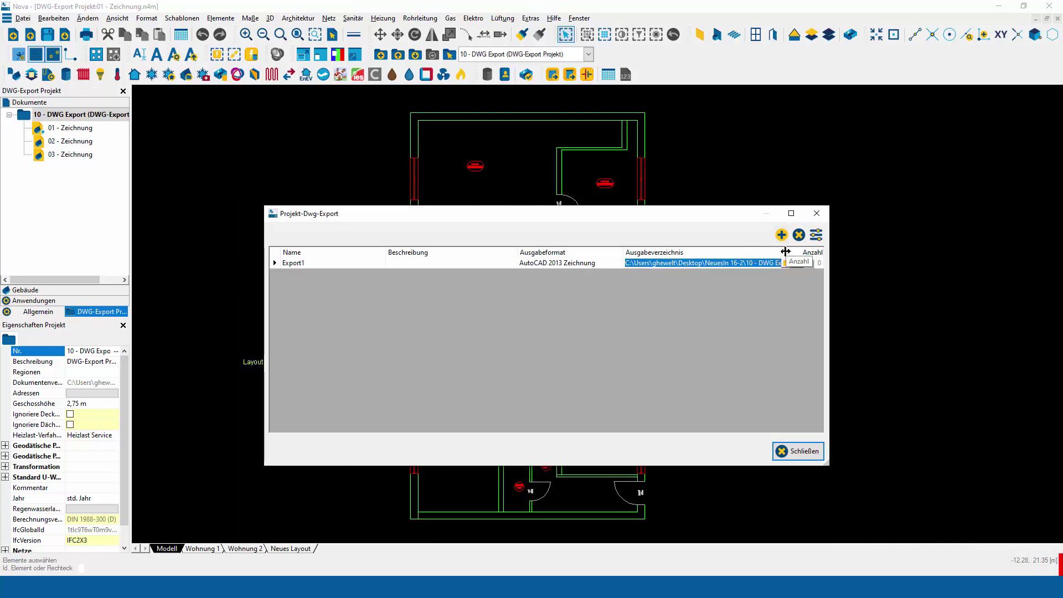
left_click(817, 234)
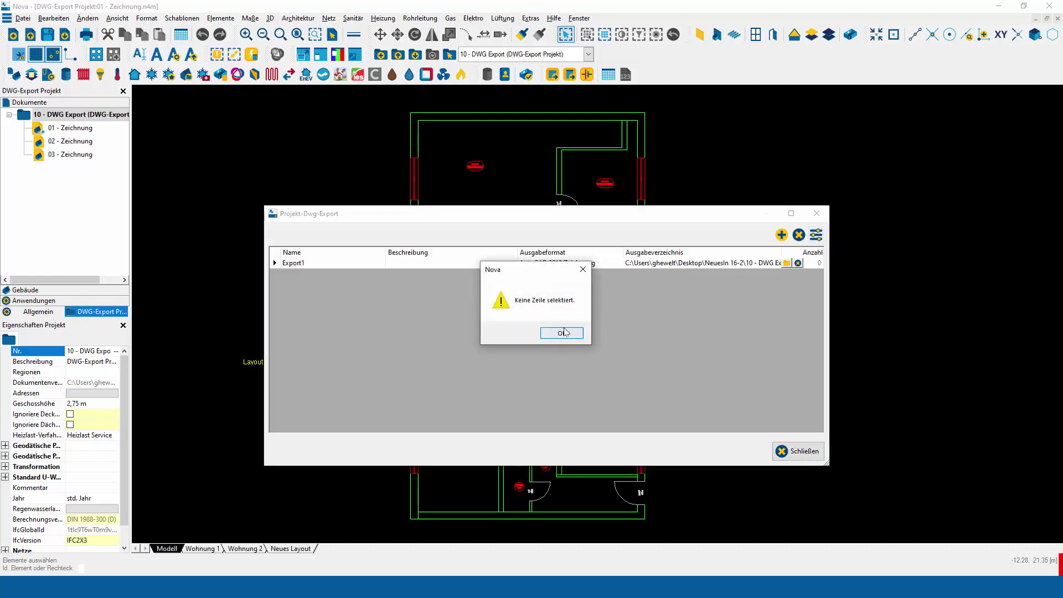
left_click(561, 333)
left_click(275, 265)
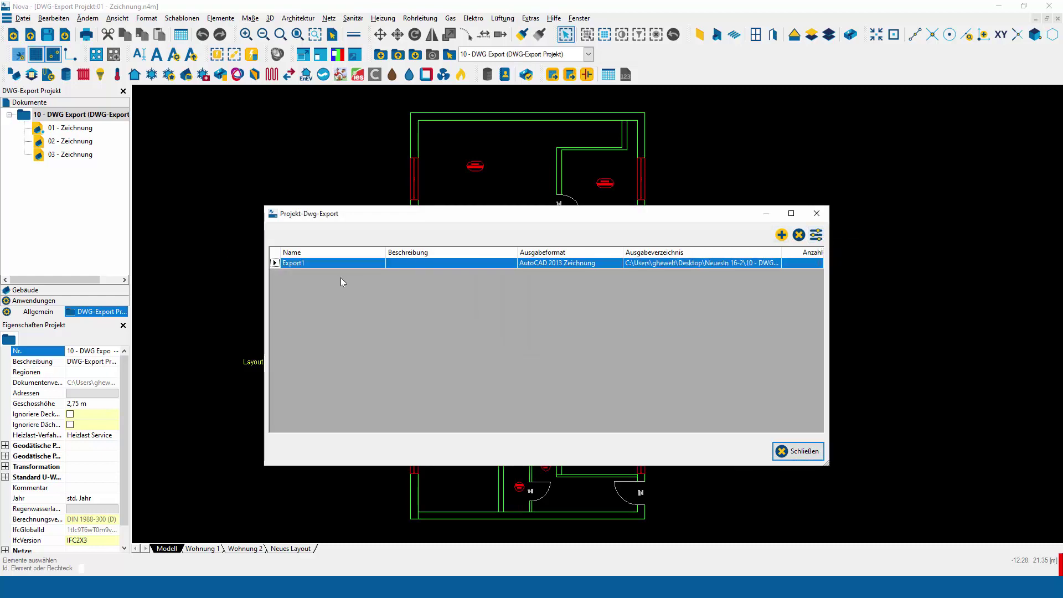
Assign drawings 02 - Zeichnung and 03 - Zeichnung to Export1 and close its drawing list.
left_click(816, 234)
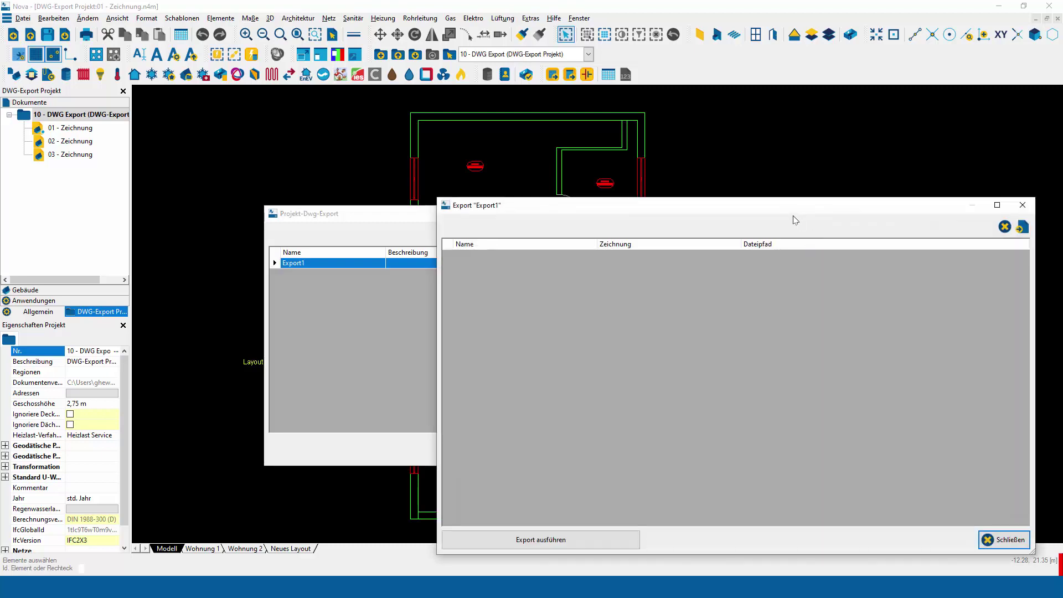
left_click_drag(792, 208, 638, 178)
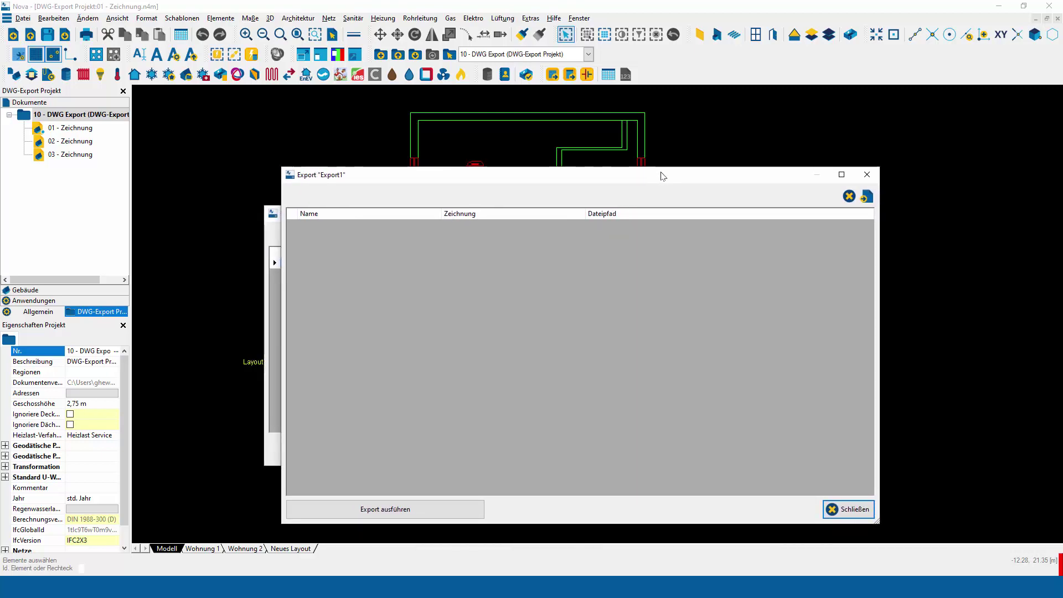
left_click(868, 196)
left_click(696, 201)
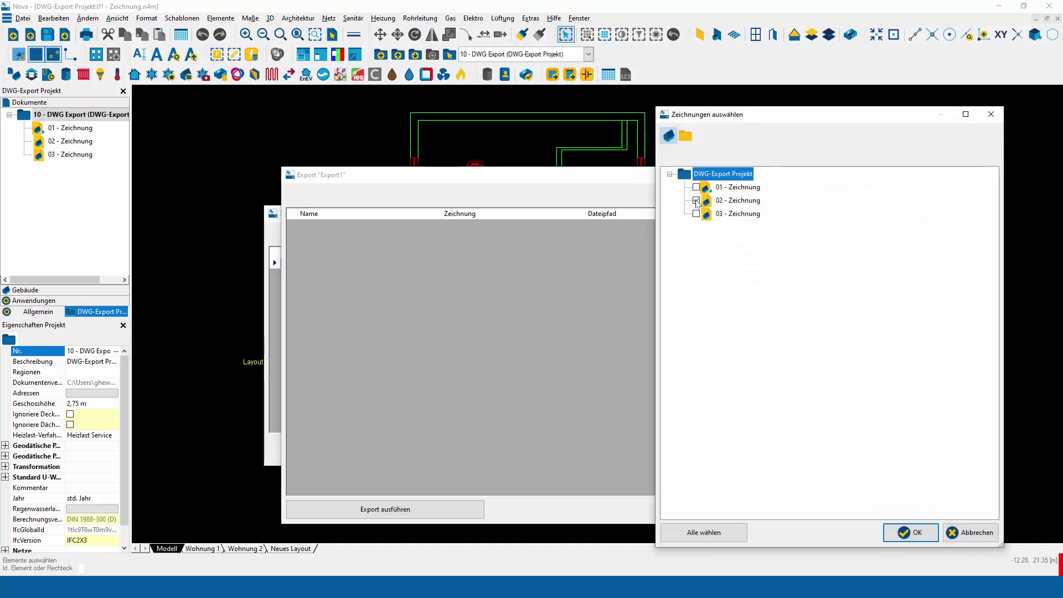
left_click(697, 214)
left_click(913, 532)
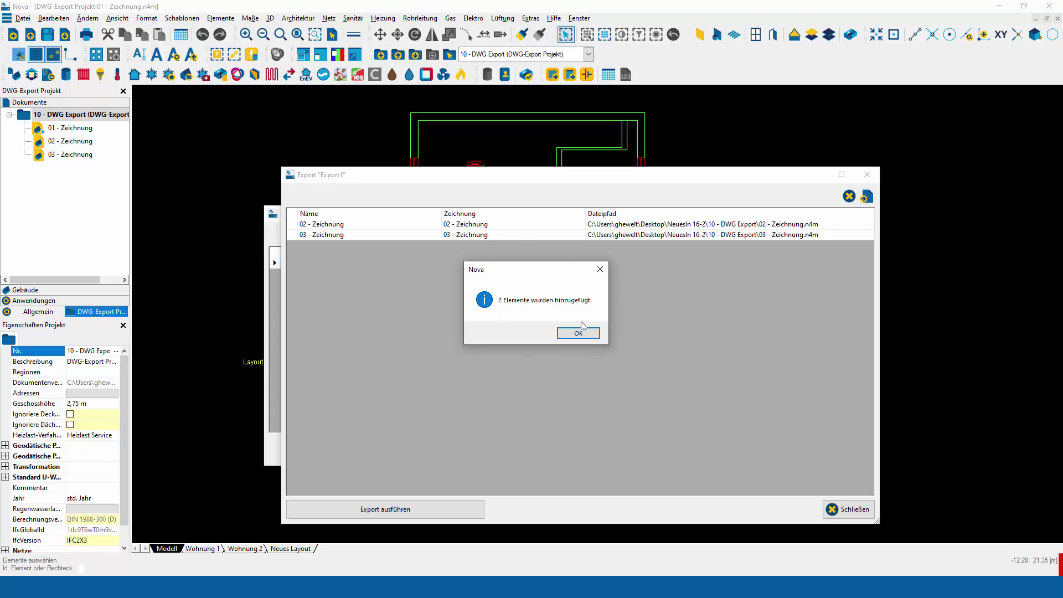
left_click(582, 334)
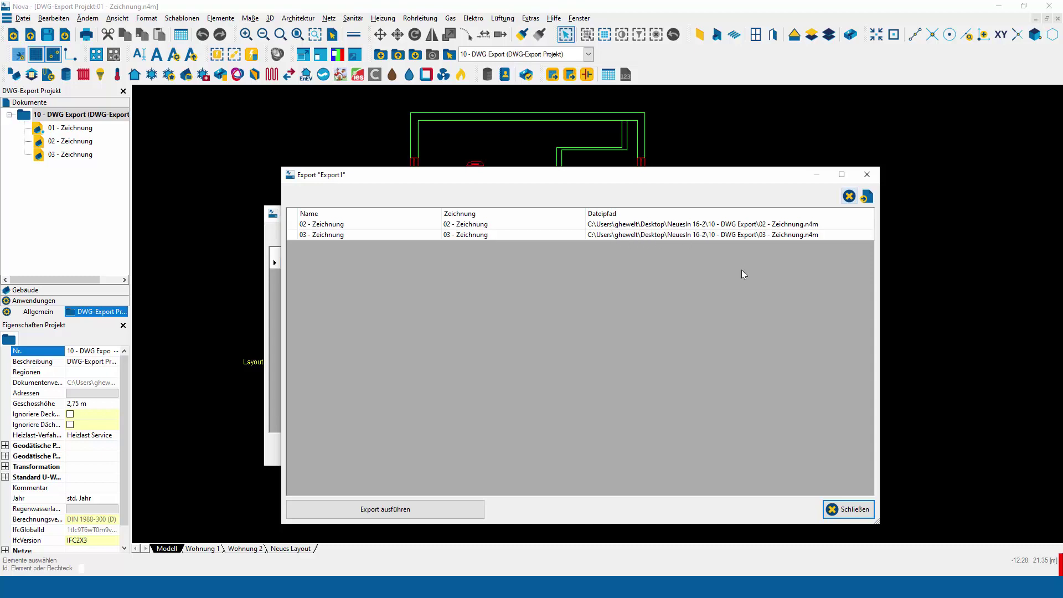
left_click(852, 509)
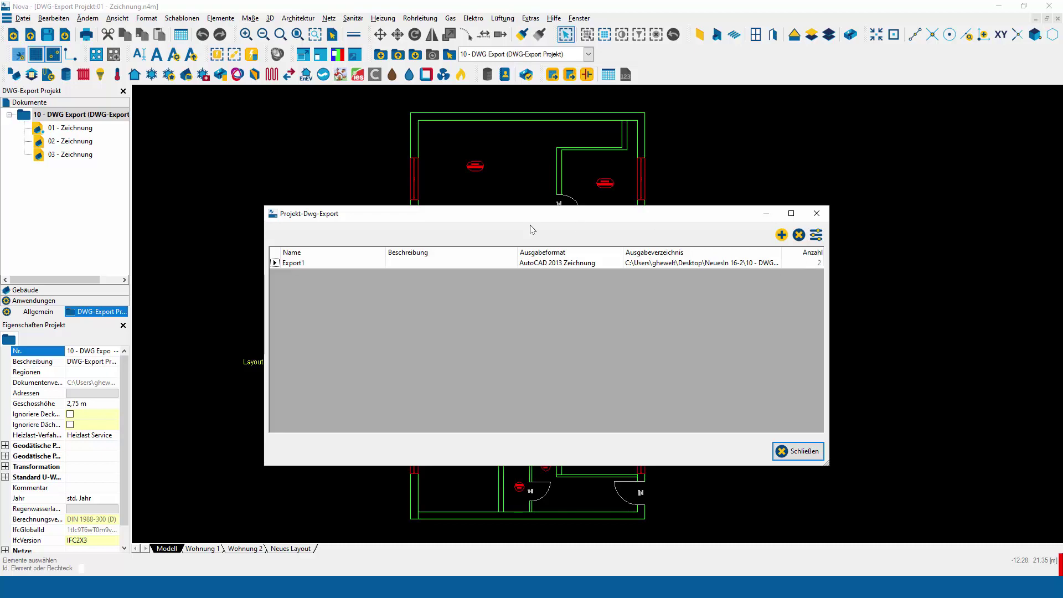
Run Export1 to produce DWG files for 02 and 03 - Zeichnung, then close the log and job window.
double_click(275, 265)
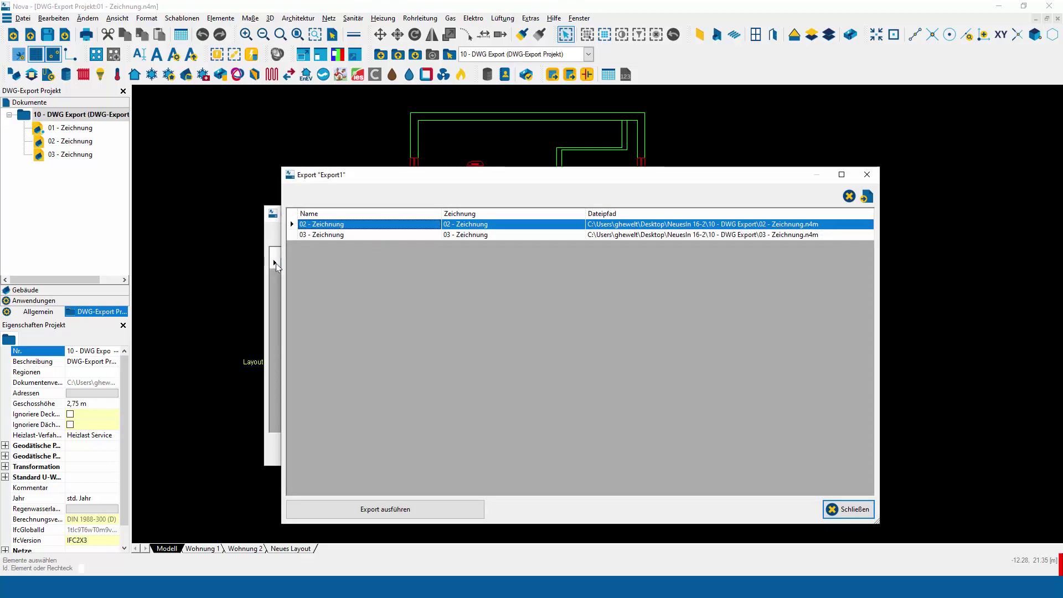
left_click(405, 516)
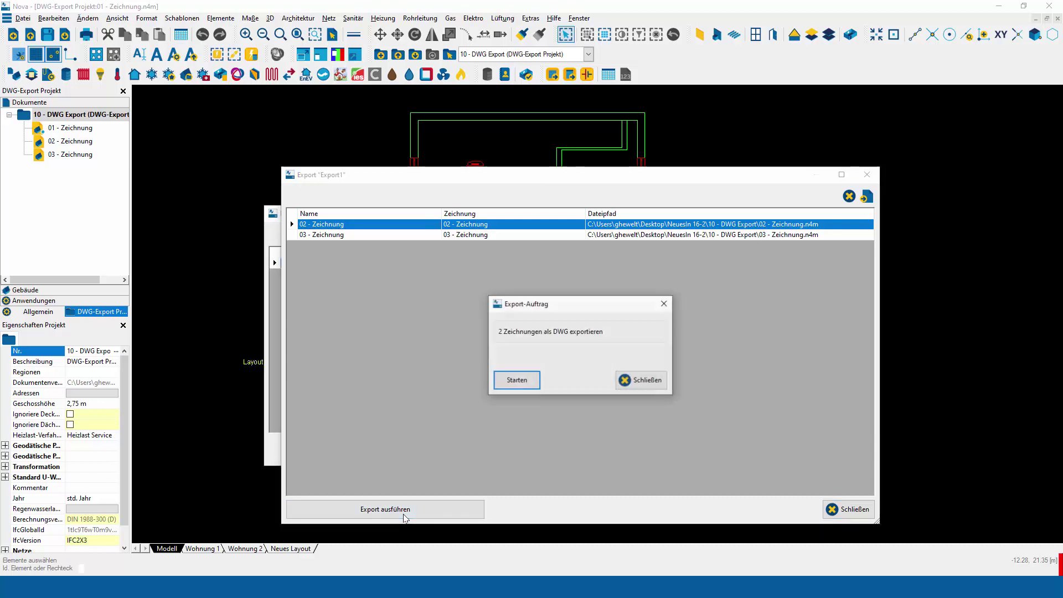
left_click(516, 380)
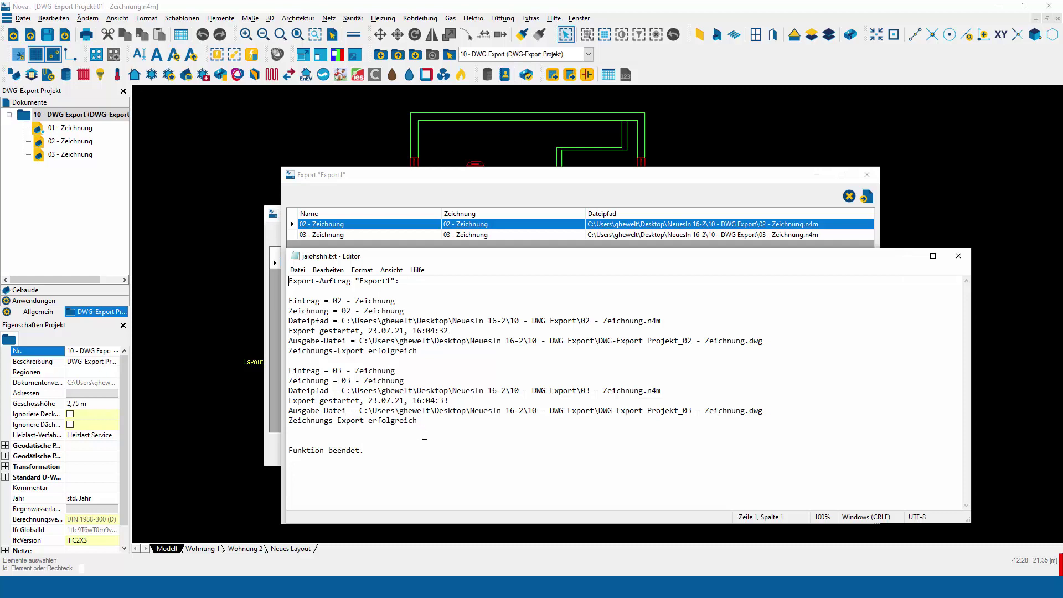
left_click(965, 257)
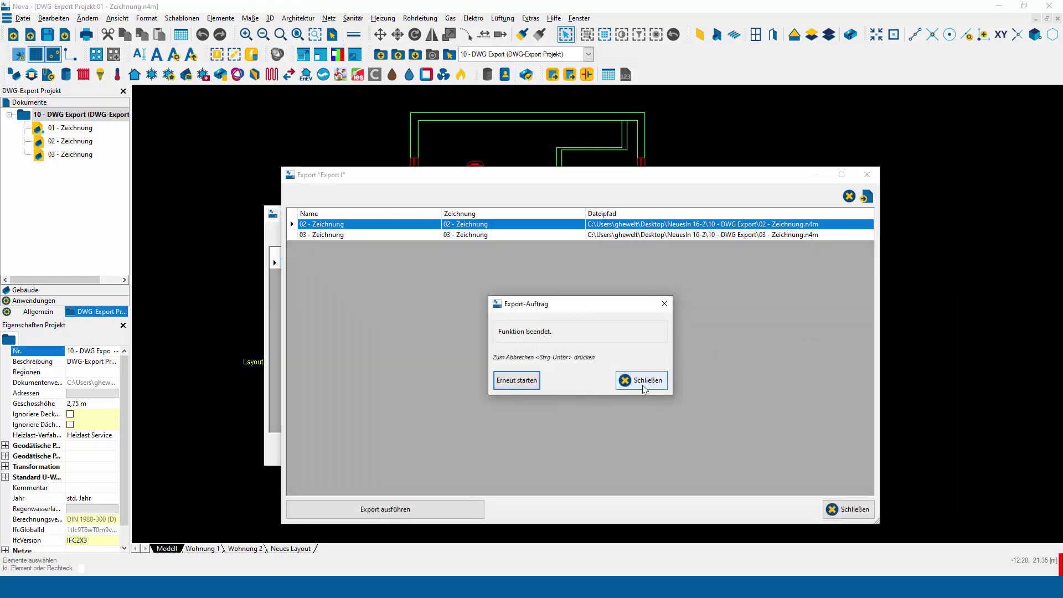
left_click(644, 382)
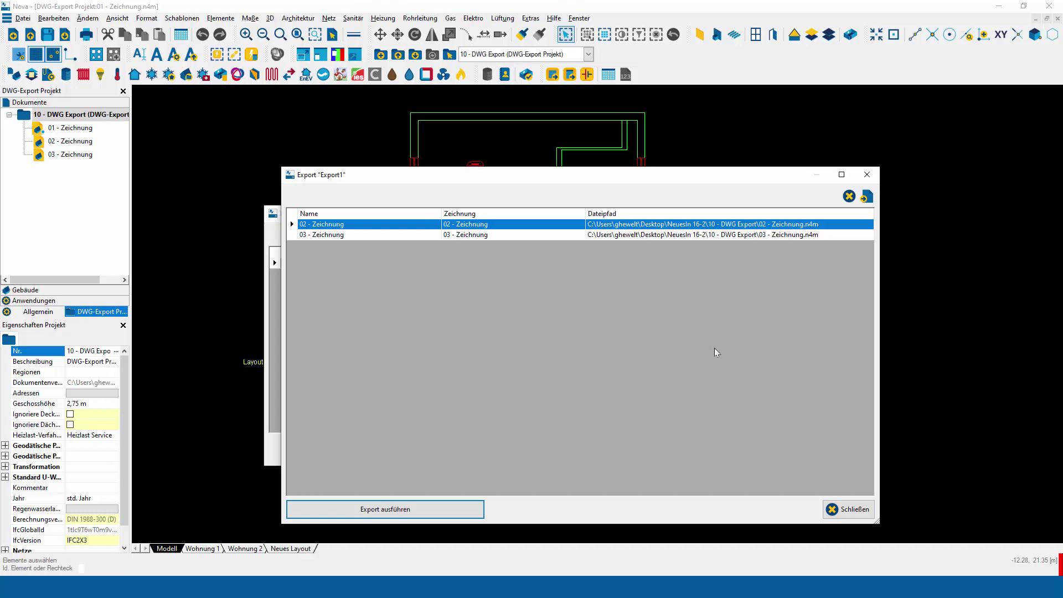
left_click(866, 175)
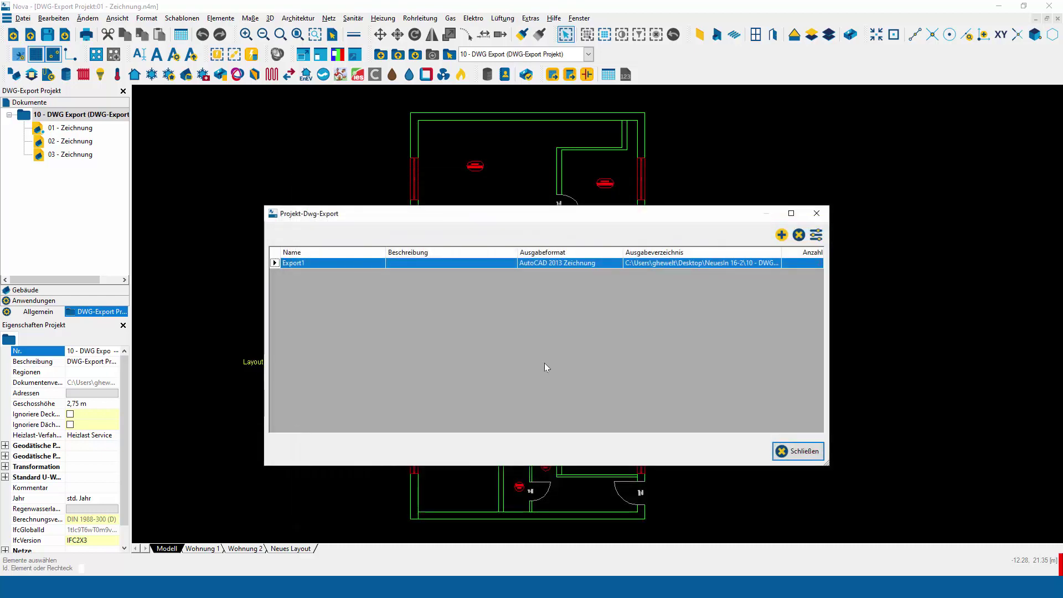
Add export job Export2 and assign all three project drawings to it.
left_click(781, 235)
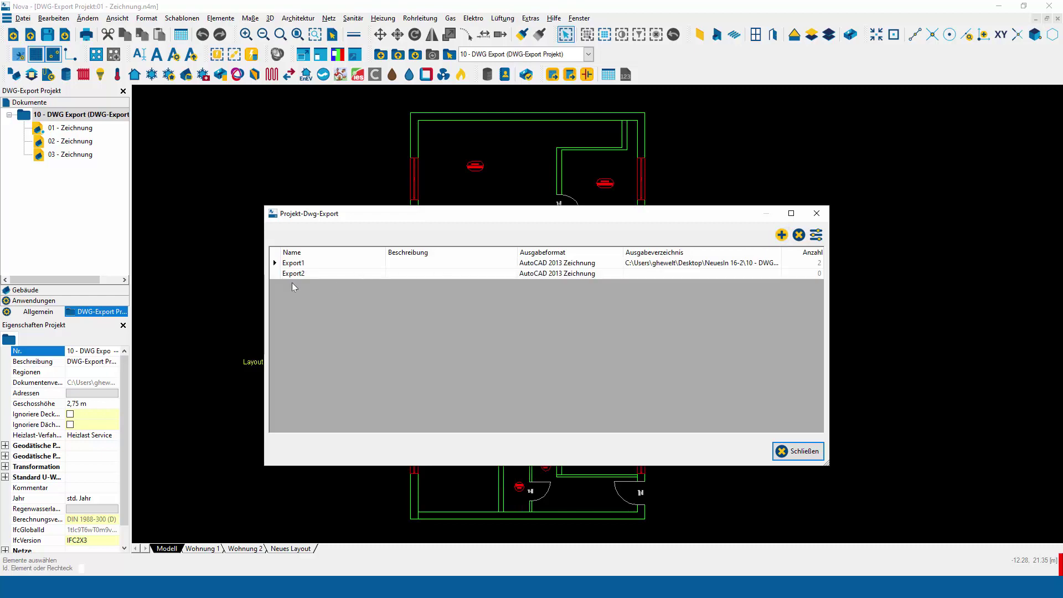
left_click(275, 273)
double_click(275, 274)
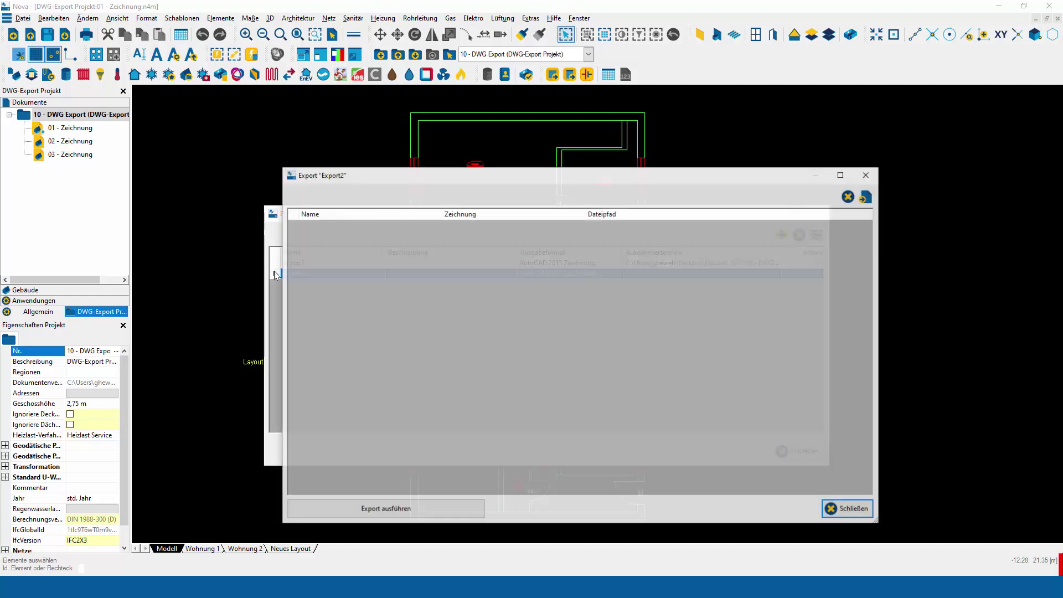
left_click(866, 196)
left_click(719, 532)
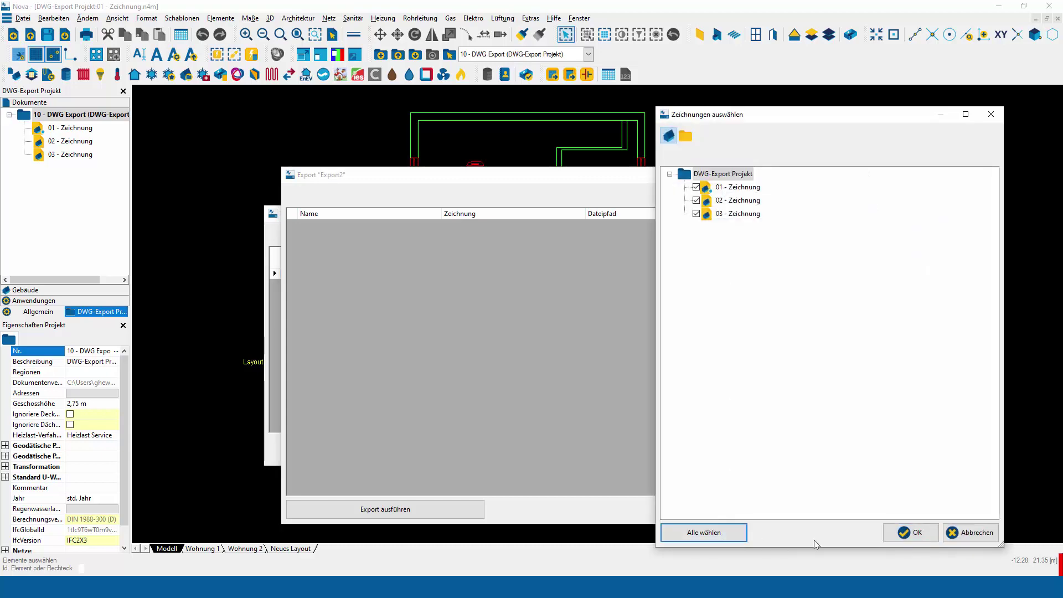
left_click(911, 532)
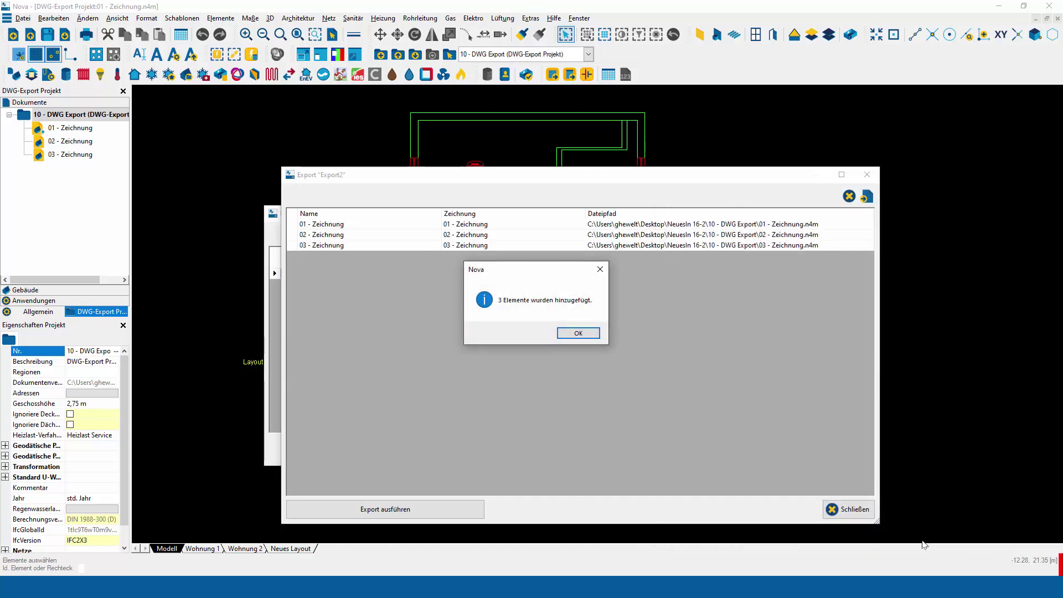
left_click(573, 334)
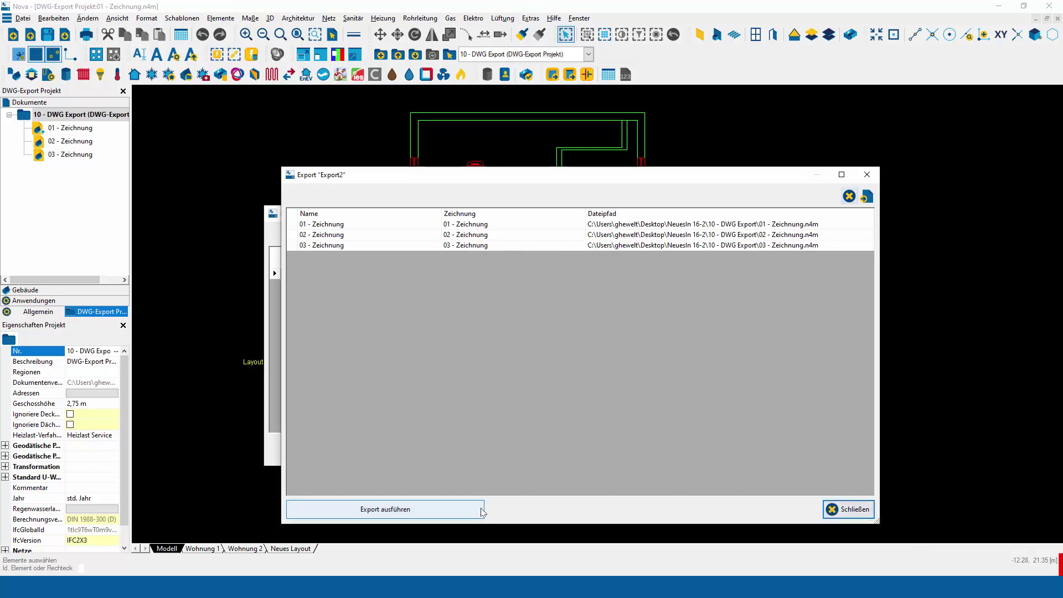
left_click(853, 508)
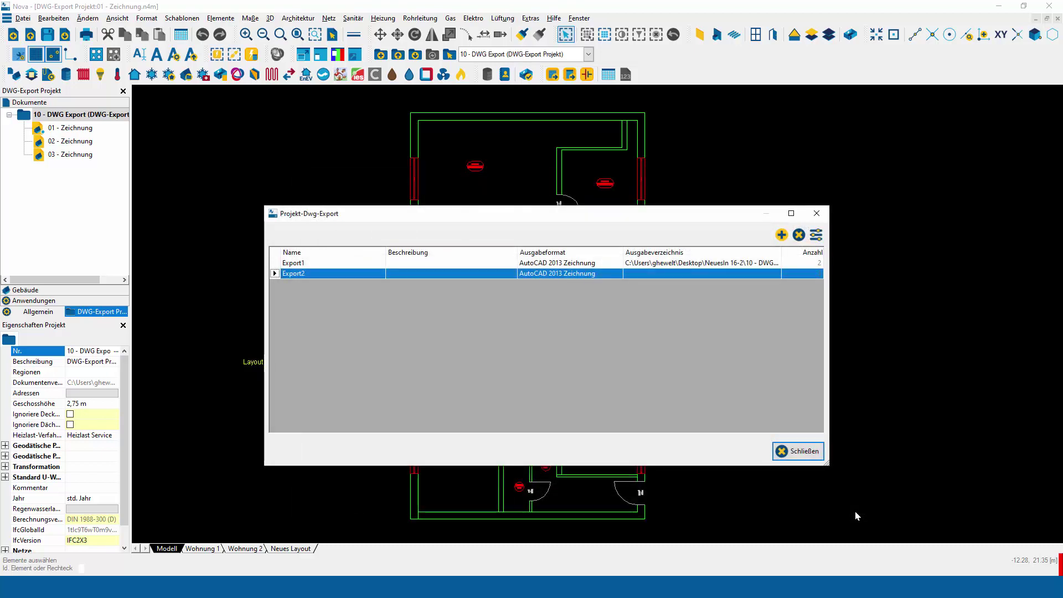
left_click(666, 336)
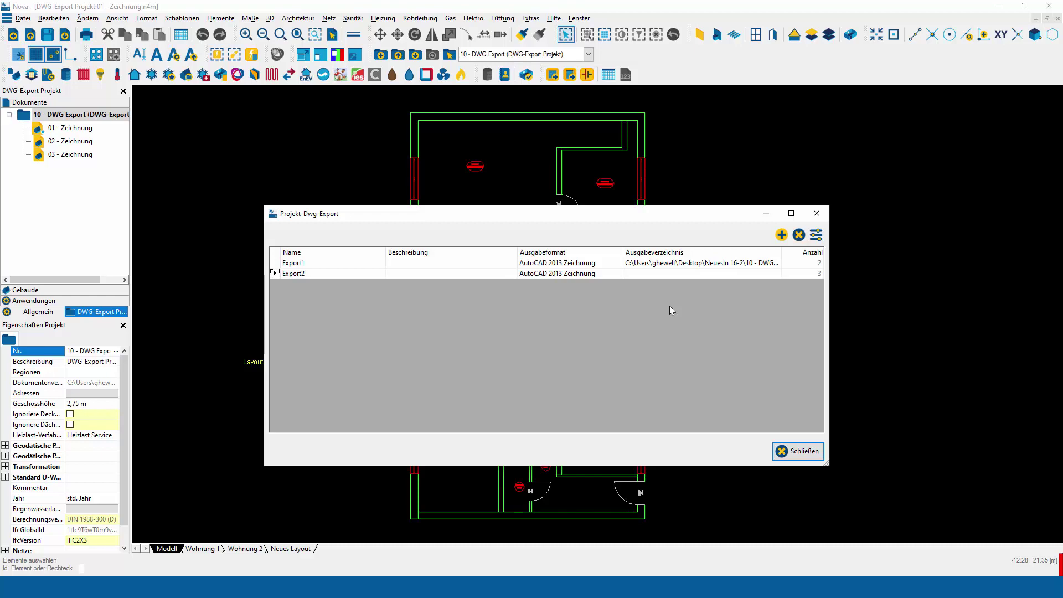
Close the Projekt-Dwg-Export dialog with Schließen.
left_click(798, 450)
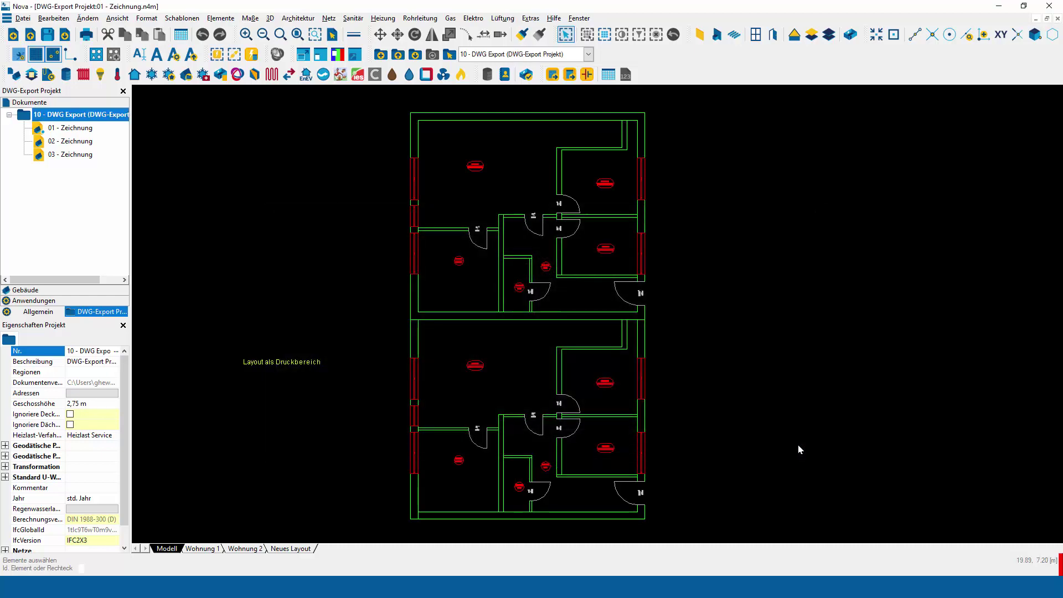